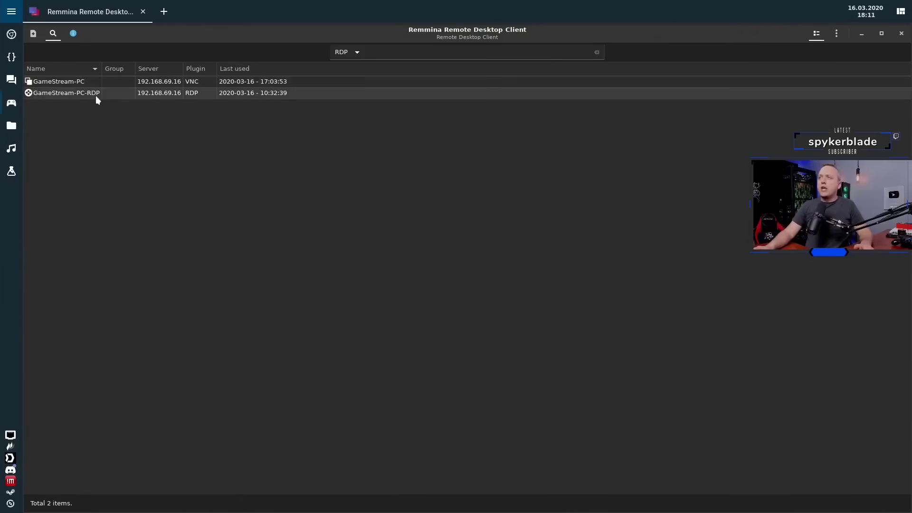
Connect to the GameStream-PC machine over VNC and close the Blizzard launcher window on its desktop.
right_click(77, 85)
left_click(56, 184)
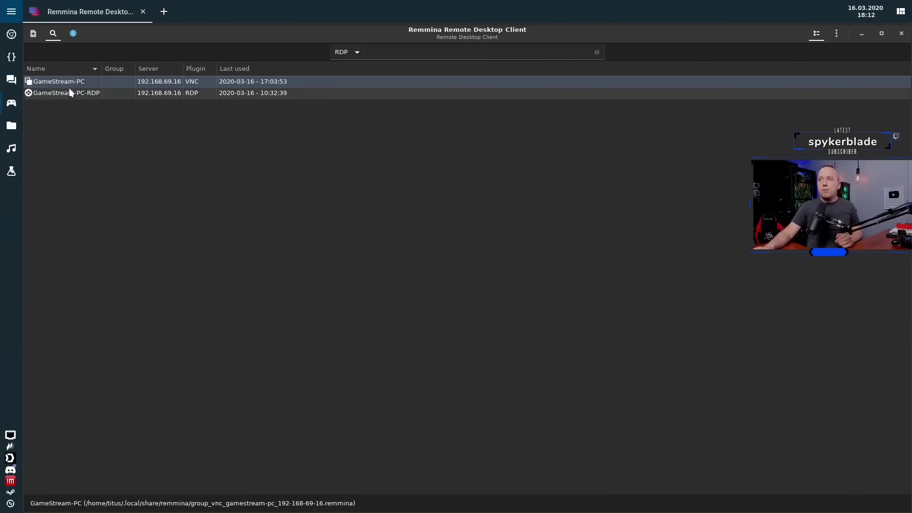
right_click(65, 79)
left_click(89, 87)
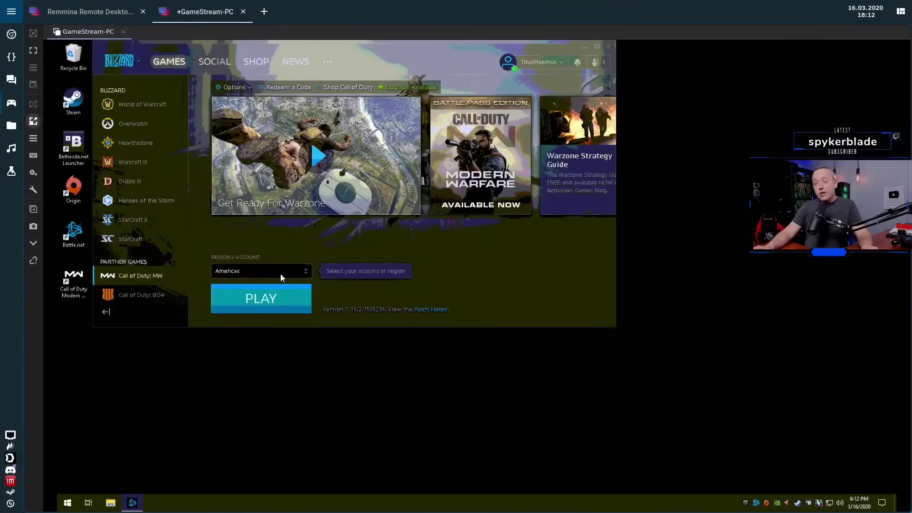
left_click(609, 47)
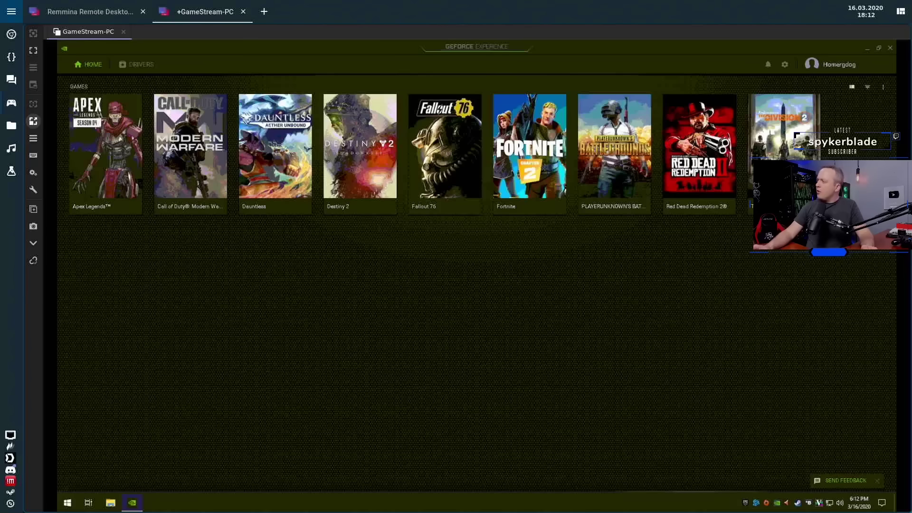
Inspect the Modern Warfare entry in GeForce Experience's SHIELD GameStream settings without changing it, and close GeForce Experience.
mouse_move(791, 132)
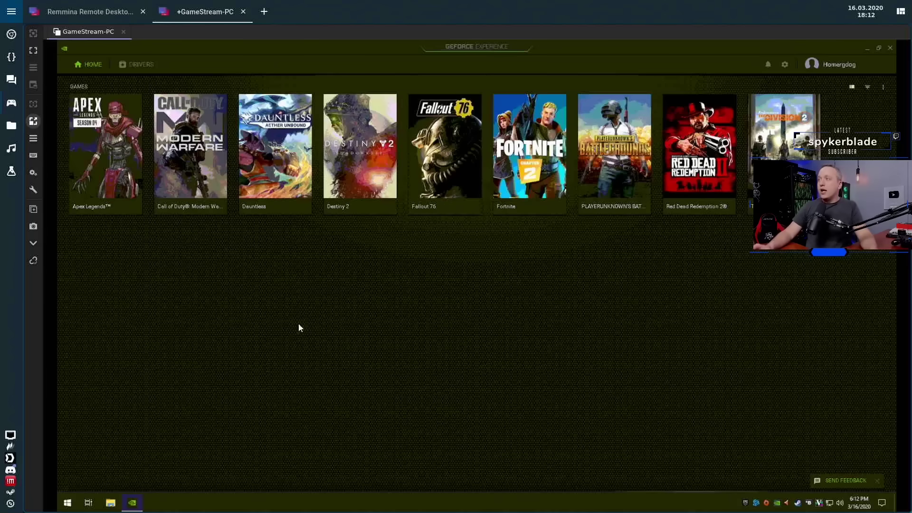
left_click(785, 66)
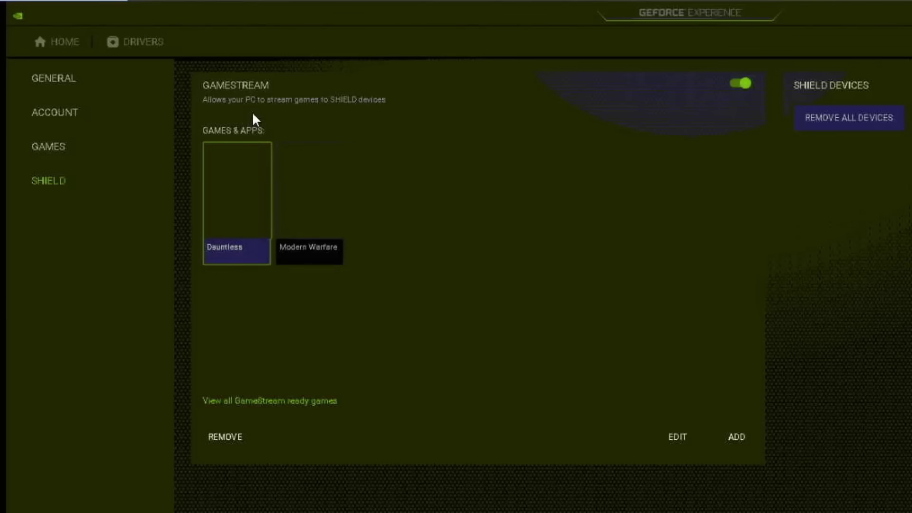
left_click(325, 191)
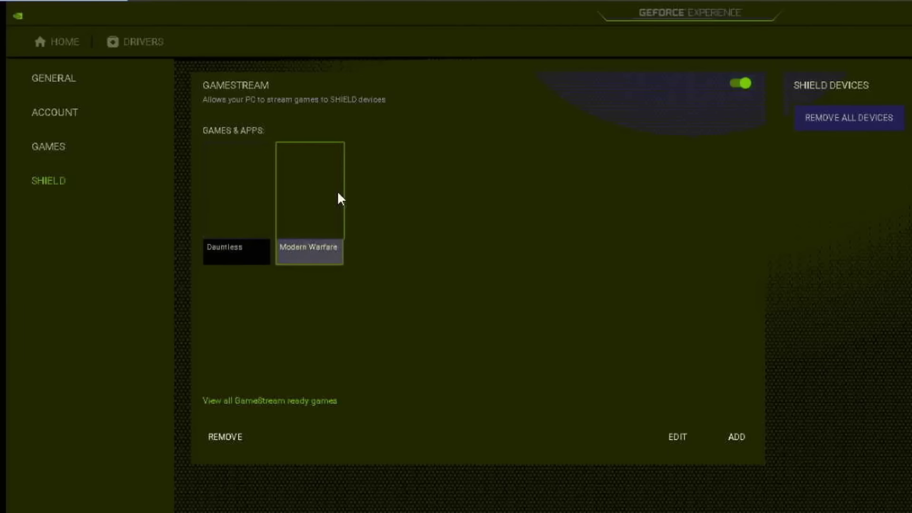
left_click(678, 437)
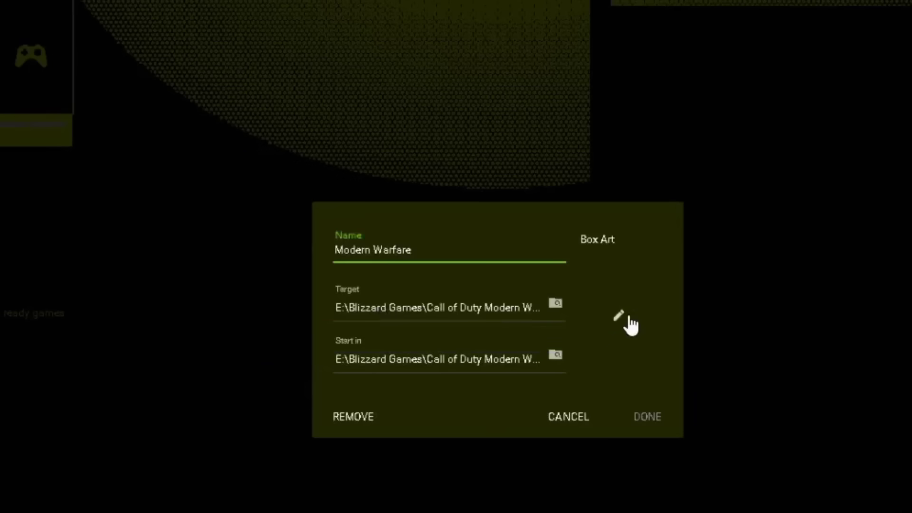
left_click(557, 419)
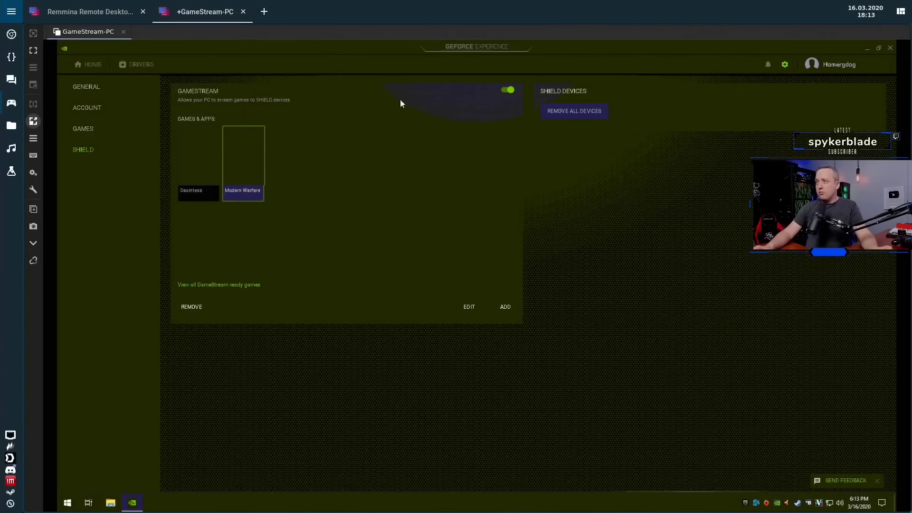
left_click(224, 156)
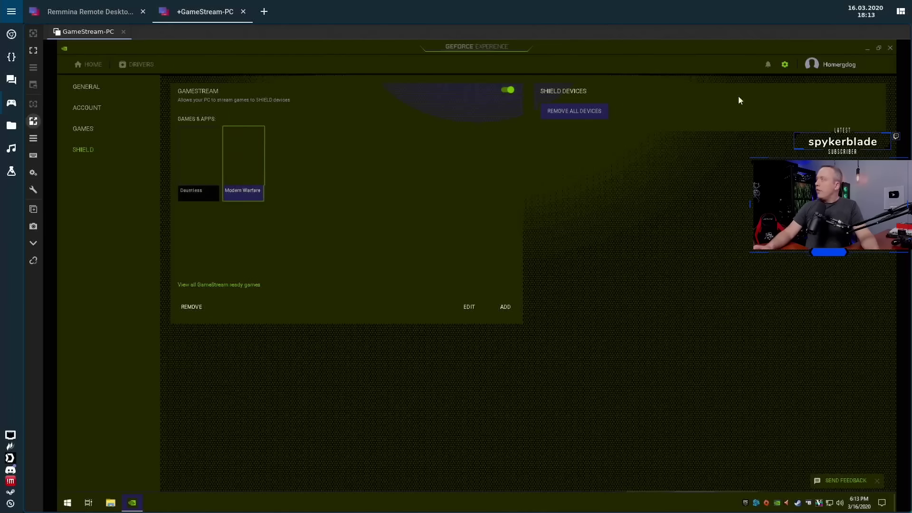
left_click(890, 50)
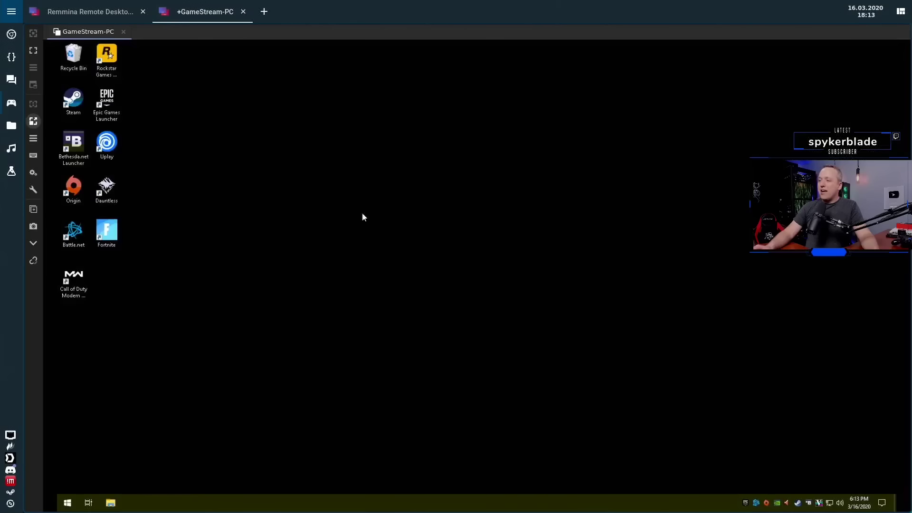
Open the Local Group Policy Editor on the remote Windows desktop by running gpedit.msc.
right_click(67, 502)
left_click(107, 461)
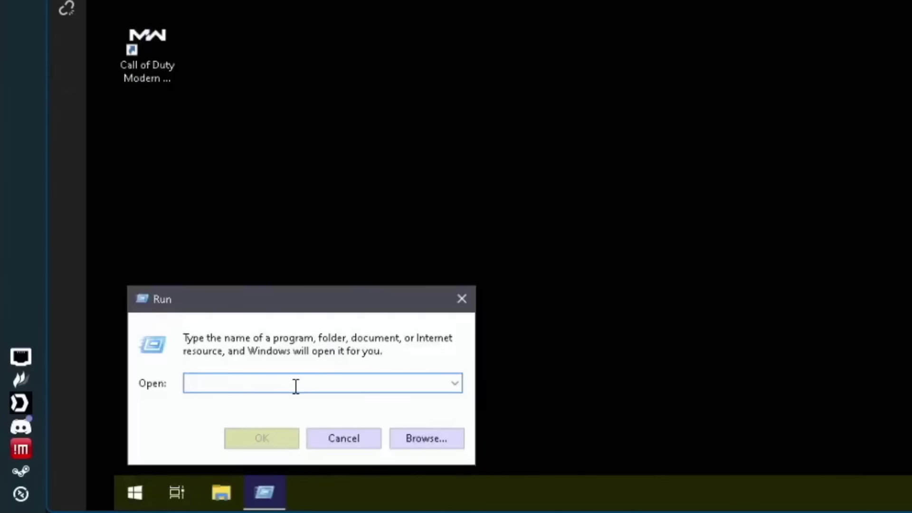
type("gpedit.msc")
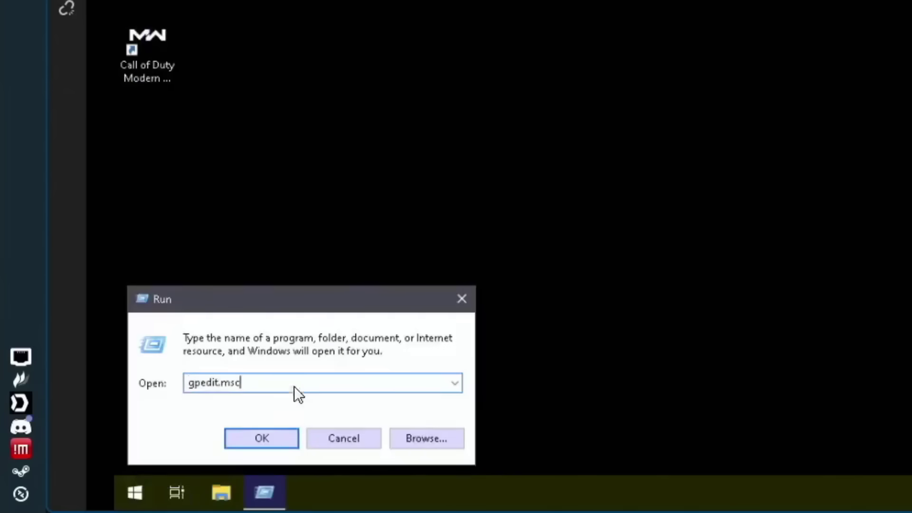
key("Return")
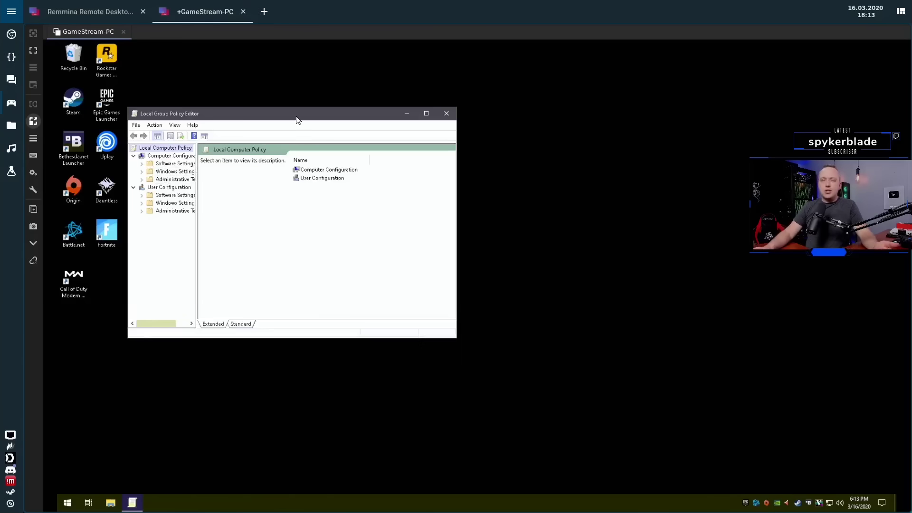
Move the policy editor aside and open Windows Update for Business under Computer Configuration, Administrative Templates, Windows Components, Windows Update.
left_click_drag(298, 118, 58, 259)
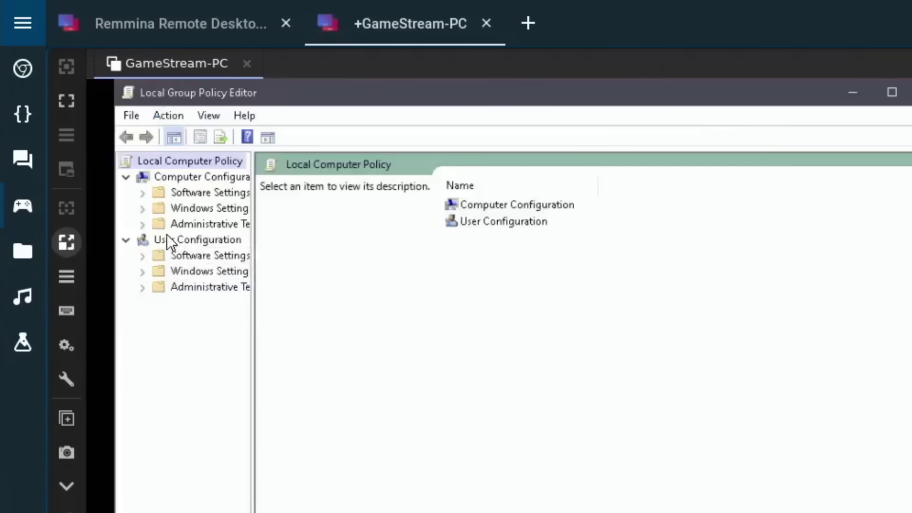
left_click(74, 113)
left_click(195, 319)
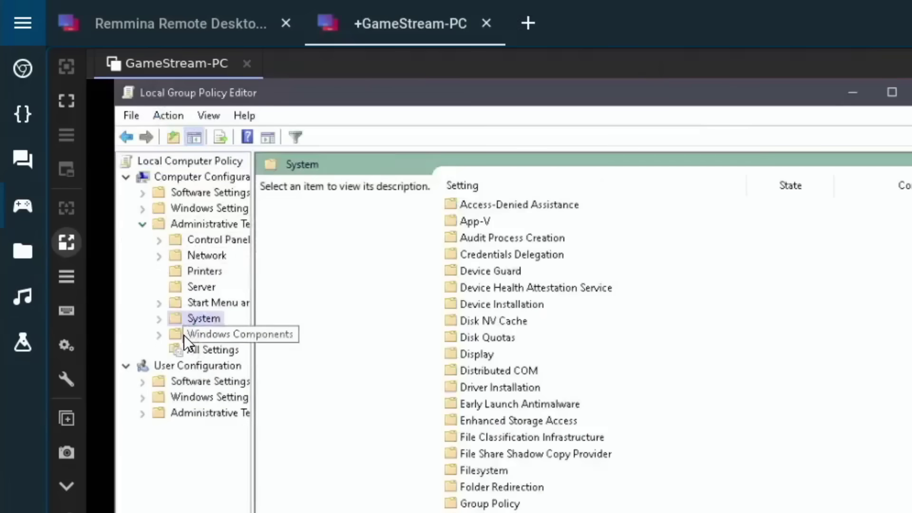
left_click(175, 335)
left_click(157, 336)
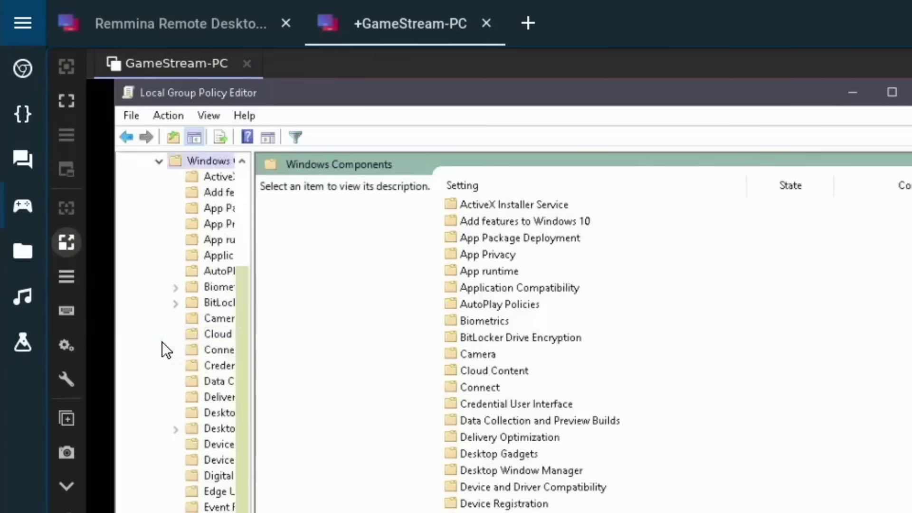
scroll(181, 370, "down", 8)
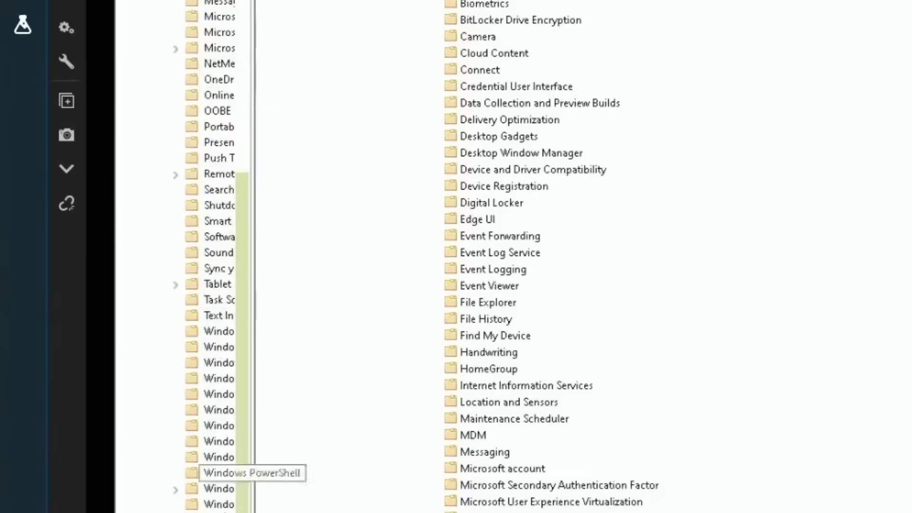
left_click(225, 327)
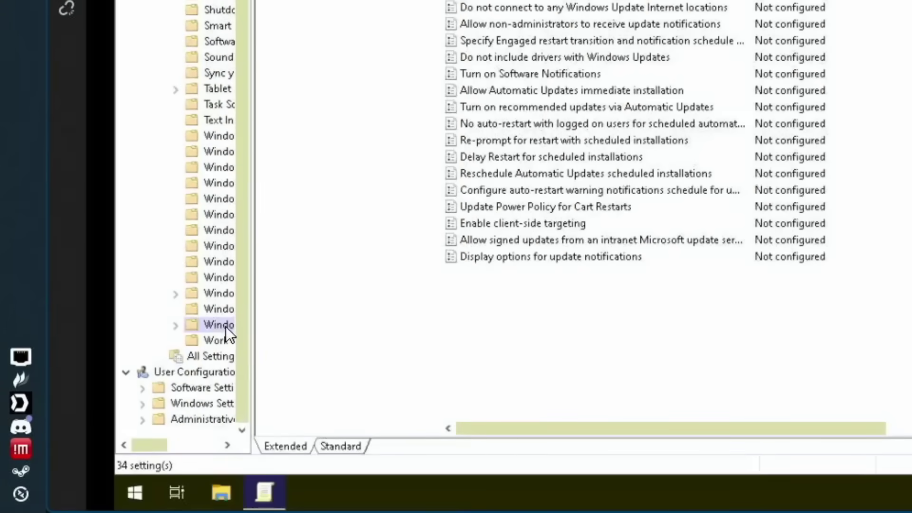
left_click(176, 324)
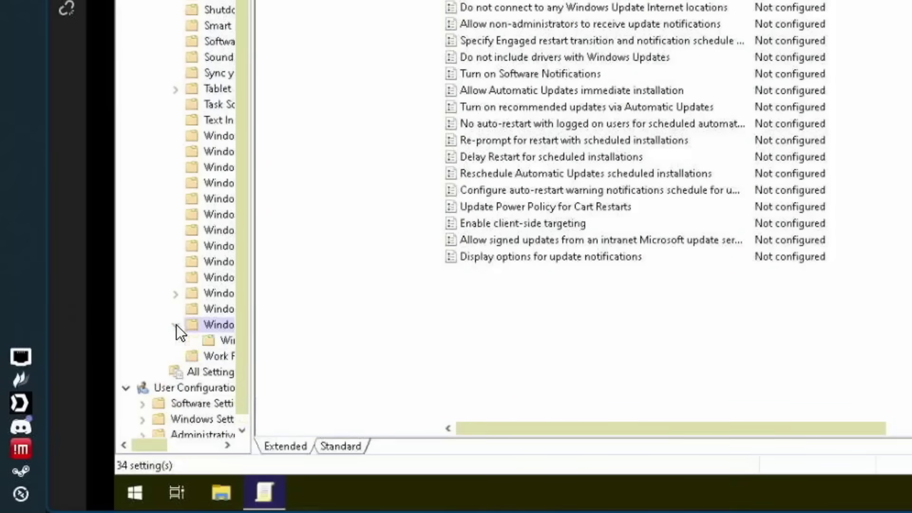
left_click(221, 341)
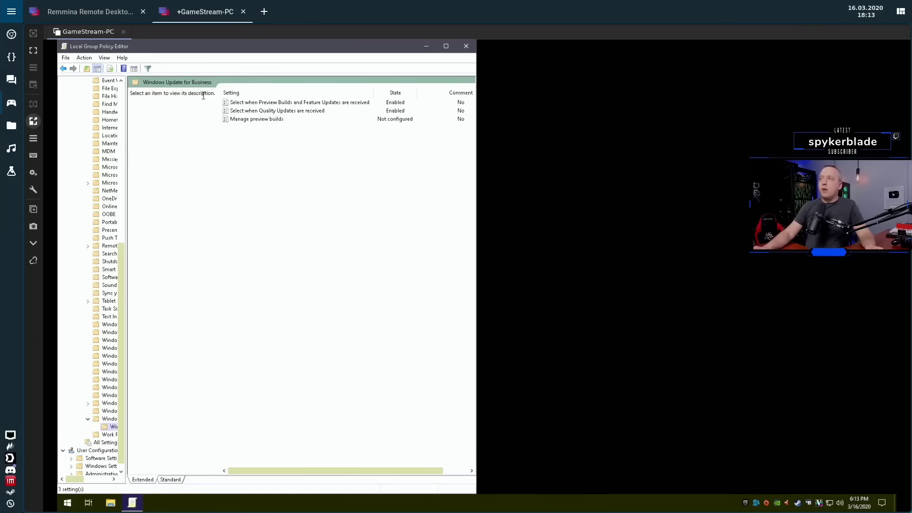
Review the readiness level choices in the policy "Select when Preview Builds and Feature Updates are received" and close it without saving.
double_click(254, 102)
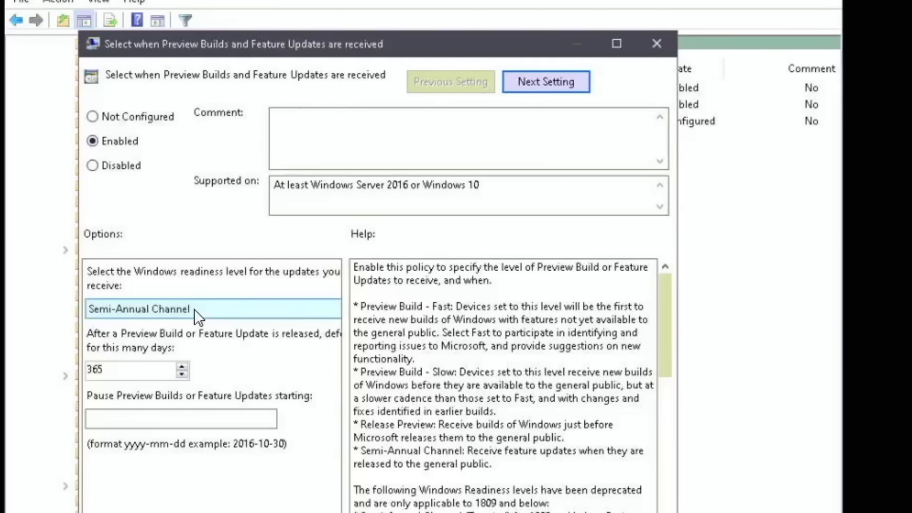
left_click(182, 311)
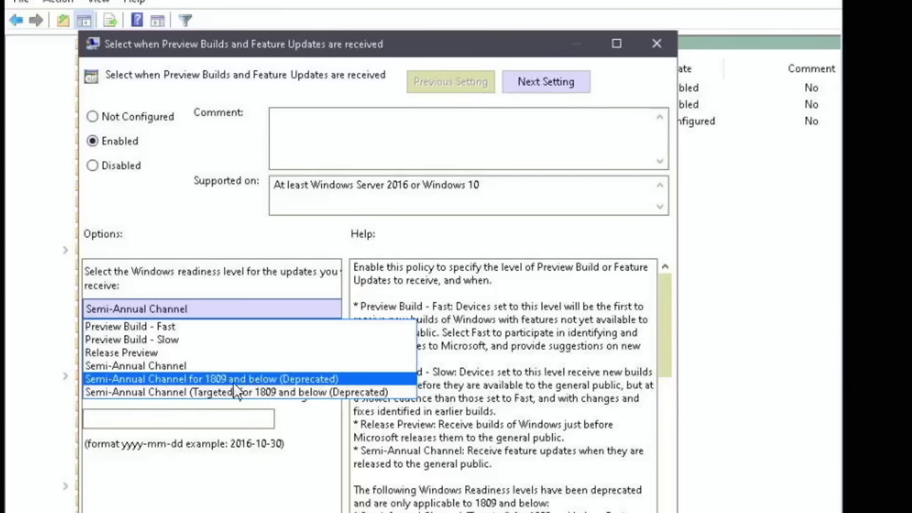
left_click(172, 366)
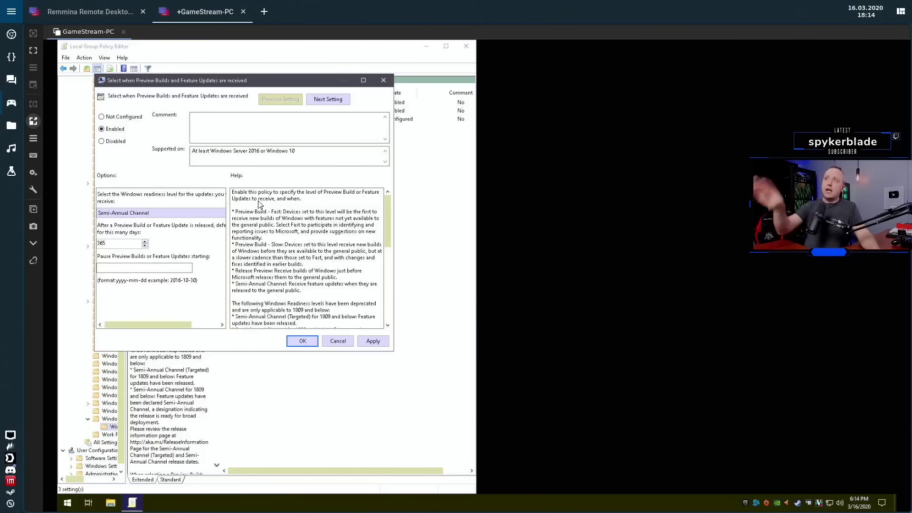
left_click(188, 214)
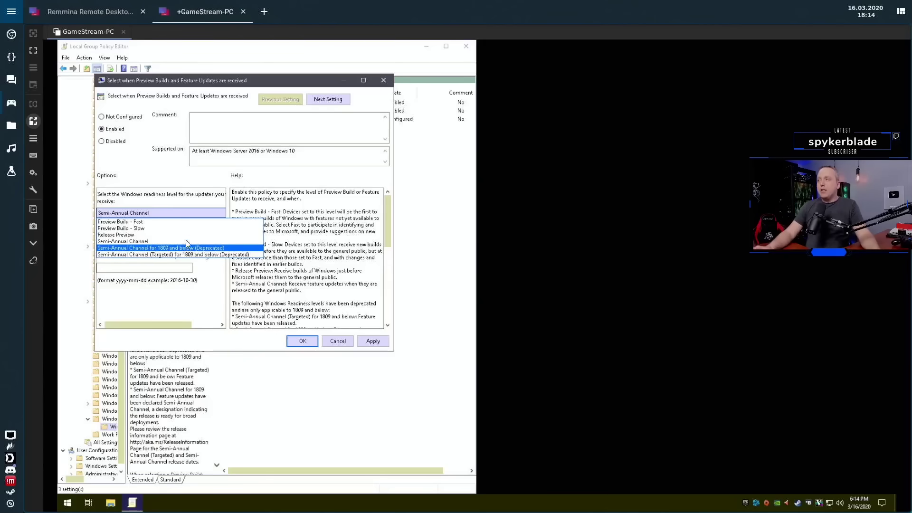
key("Up")
key("Up")
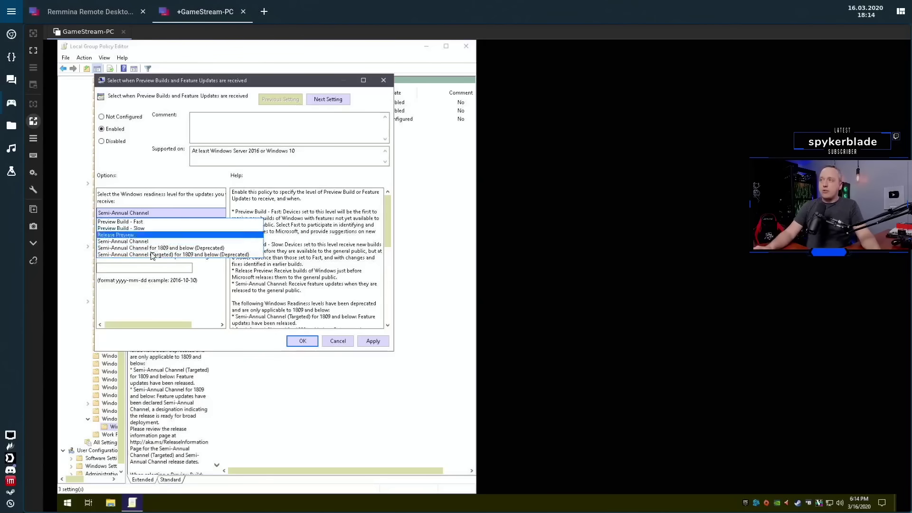
left_click(386, 78)
left_click(384, 80)
View the description of "Select when Quality Updates are received" and close the Local Group Policy Editor.
left_click(288, 111)
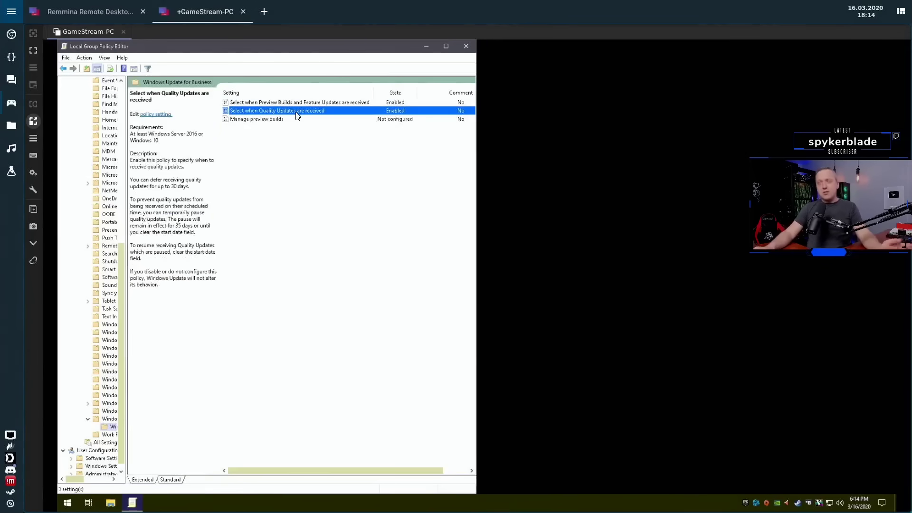
left_click(317, 162)
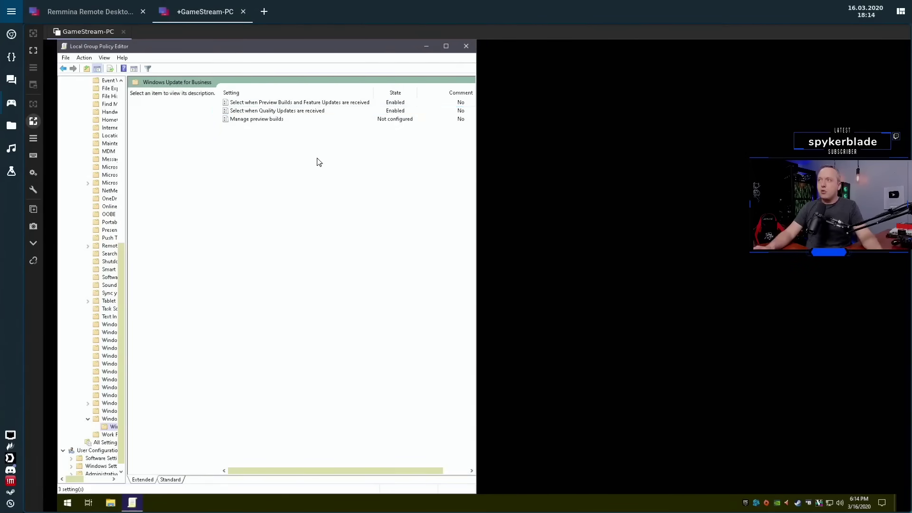
left_click(466, 47)
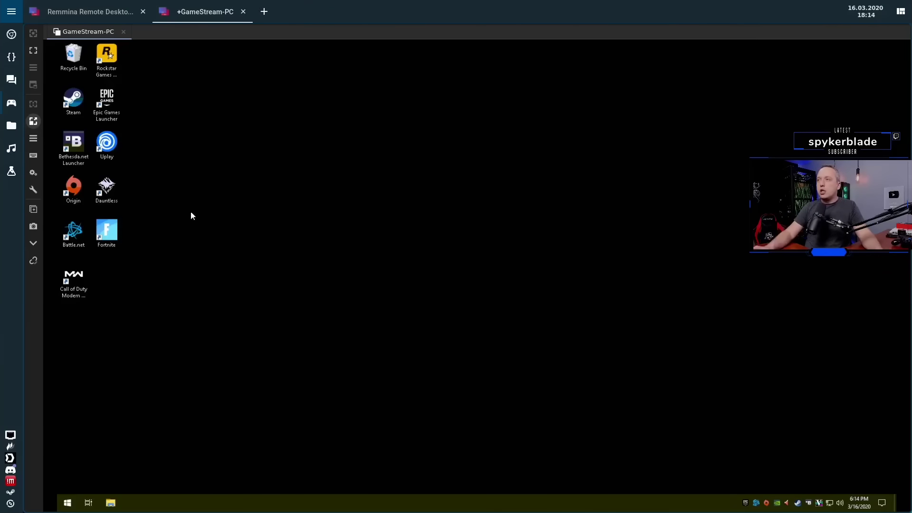
Disconnect the GameStream-PC session and close the remote desktop client.
left_click(124, 32)
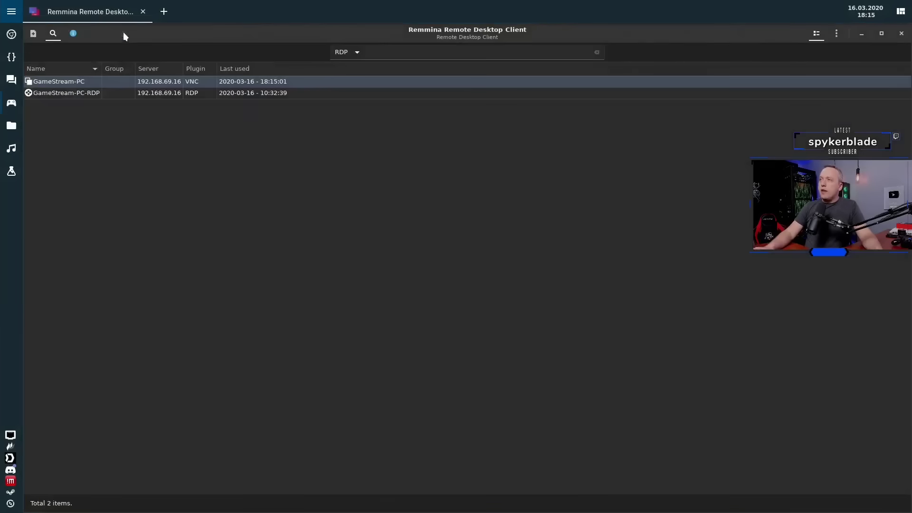
left_click(901, 33)
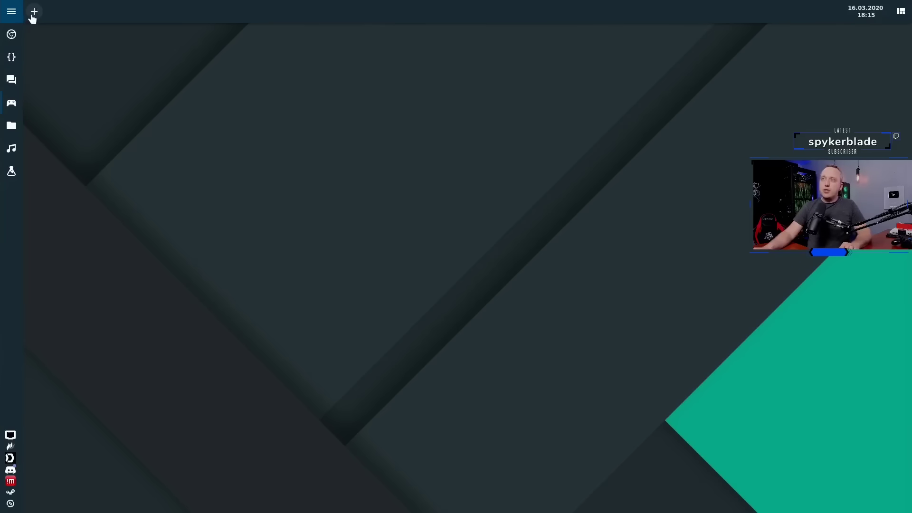
Switch to the web browser and open Moonlight's Flatpak download page from the moonlight-qt GitHub README.
left_click(11, 35)
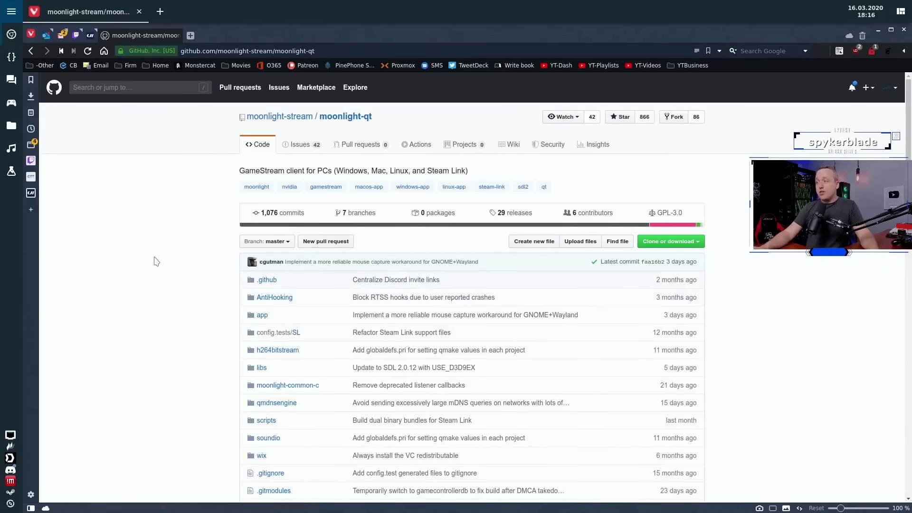
scroll(162, 260, "down", 10)
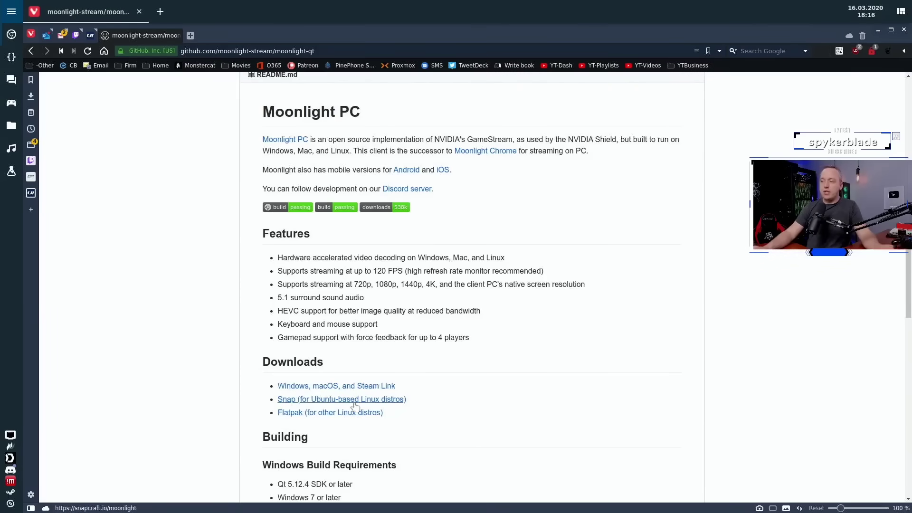
left_click(328, 413)
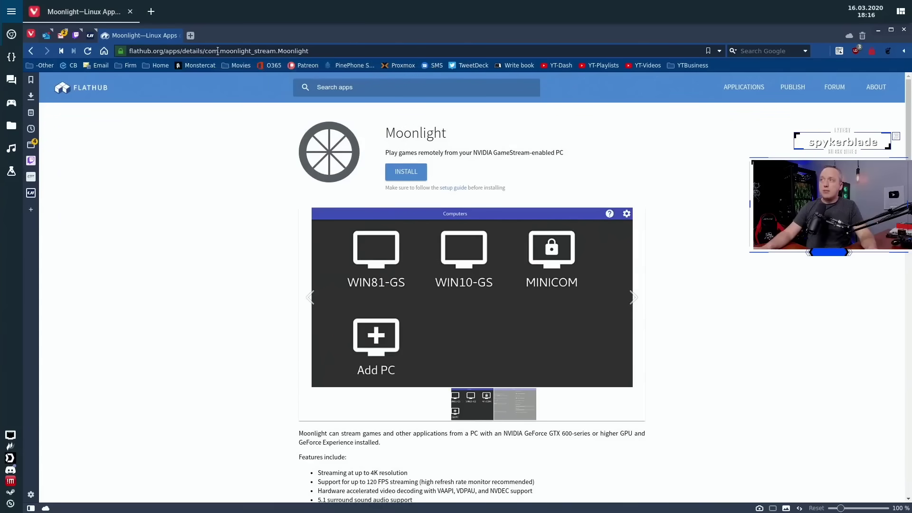
Copy the application ID com.moonlight_stream.Moonlight from the Flathub page address.
left_click_drag(309, 51, 206, 50)
right_click(218, 51)
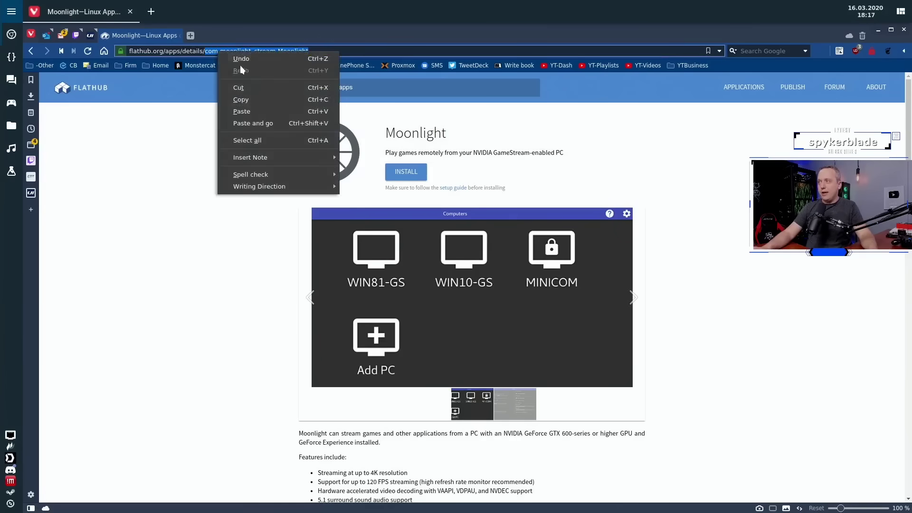
left_click(249, 100)
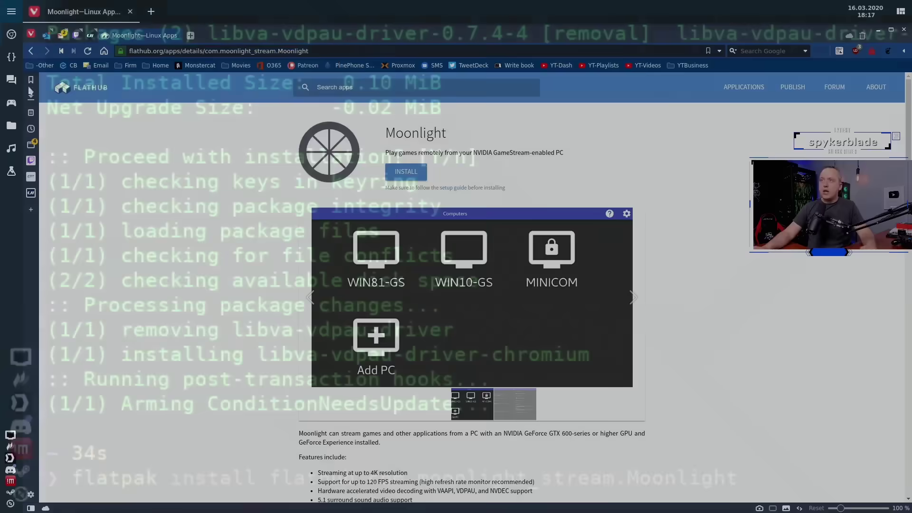
Run flatpak install flathub com.moonlight_stream.Moonlight in the terminal, and close the terminal.
type("in")
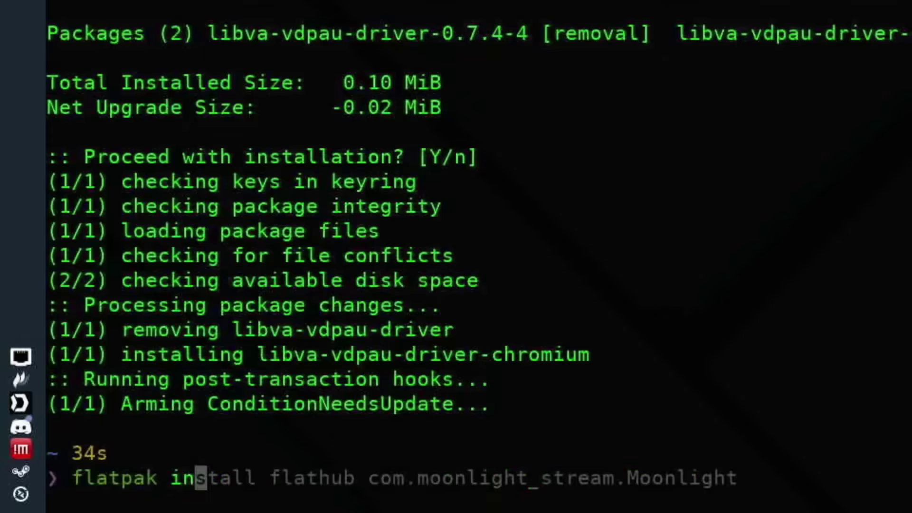
key("Right")
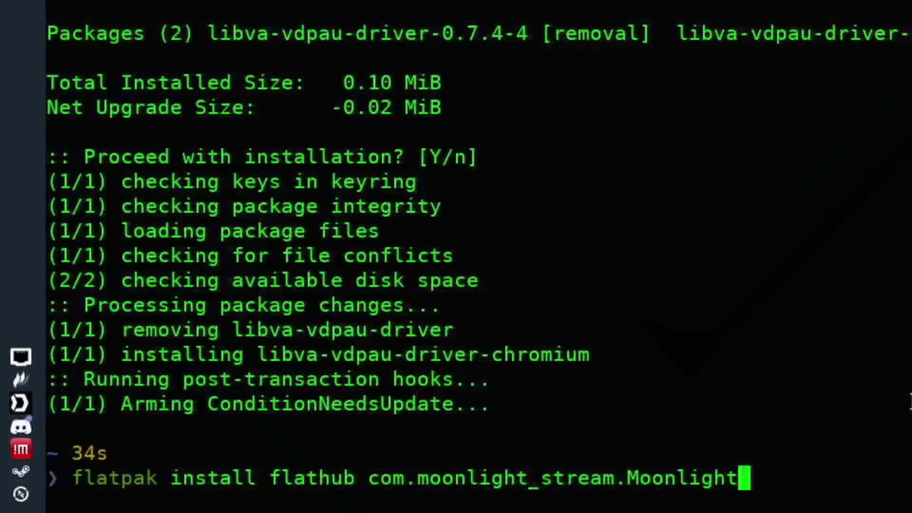
key("Return")
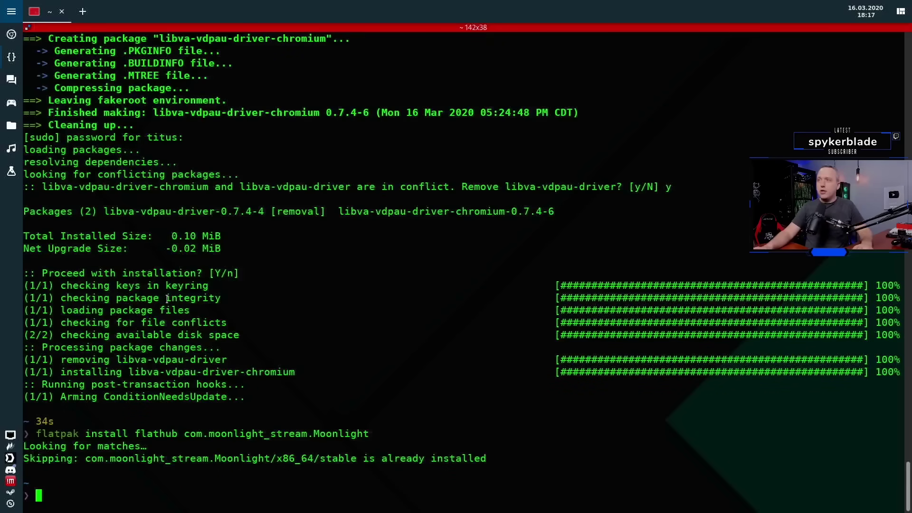
key("ctrl+d")
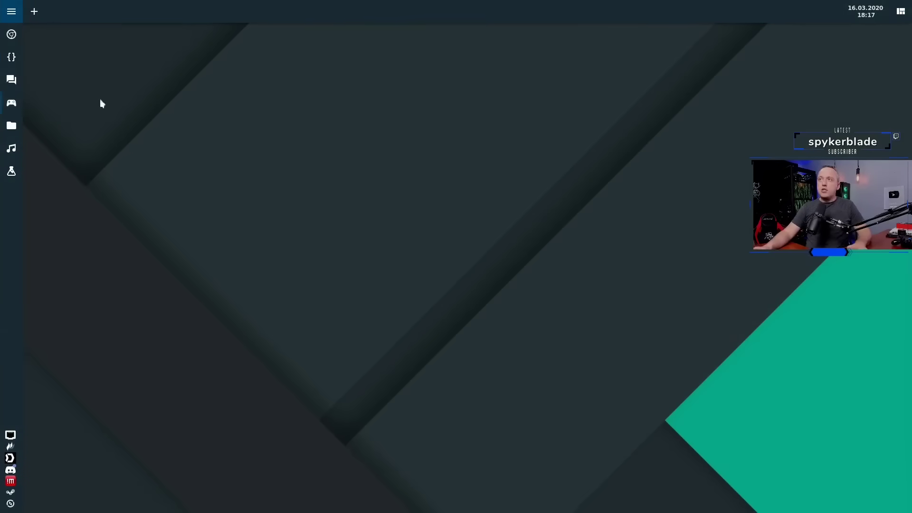
Launch Moonlight from the application launcher and dismiss the hardware video decoder warning.
key("super")
type("Moon")
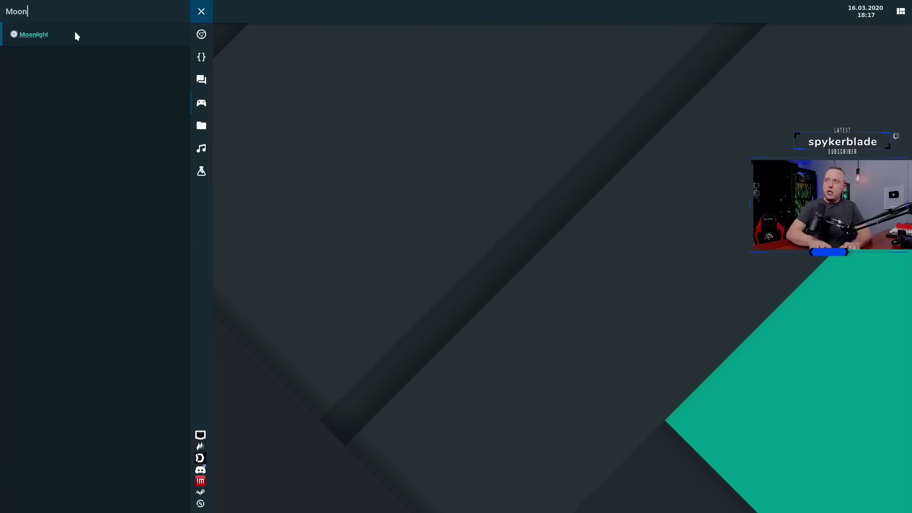
key("Return")
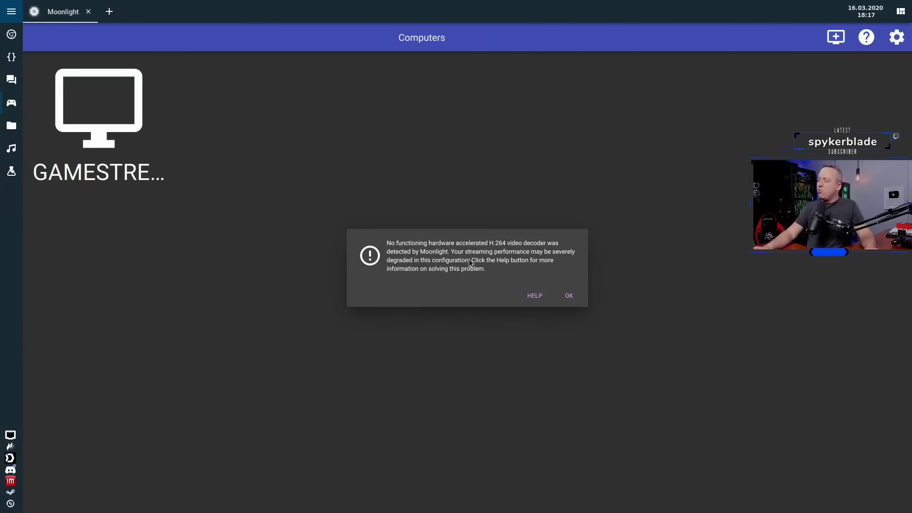
left_click(569, 296)
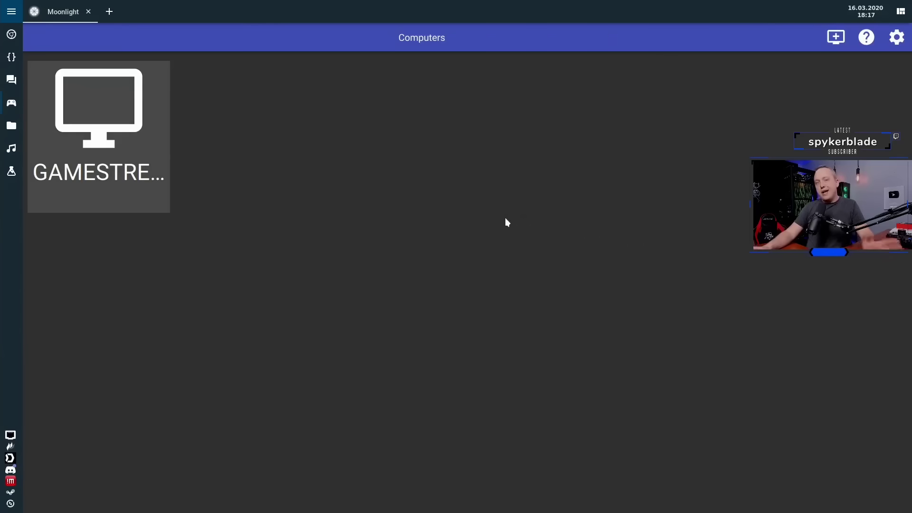
Open the GAMESTREAM-PC host, stream Modern Warfare and start Call of Duty: MW from the Blizzard launcher.
left_click(111, 107)
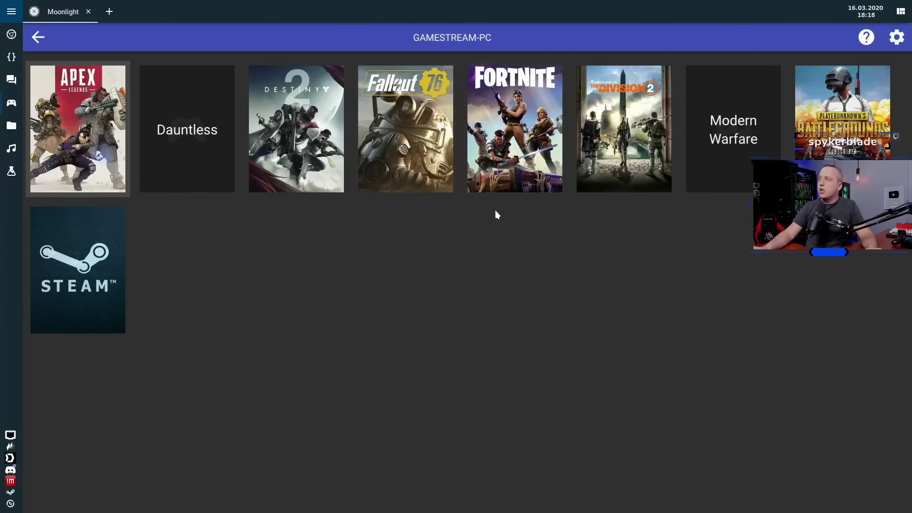
left_click(734, 121)
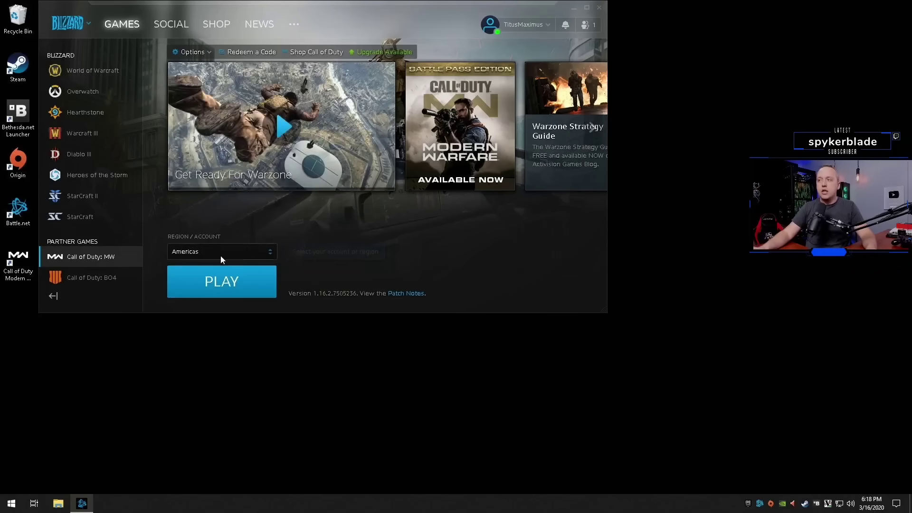
left_click(240, 289)
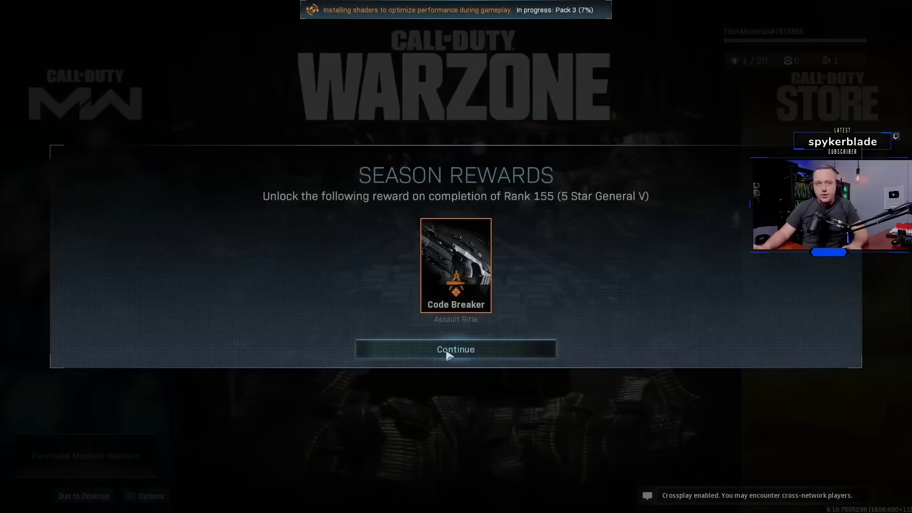
Accept the season rewards notice, enter Warzone and start the Battle Royale Practice training from the practice modes.
left_click(455, 351)
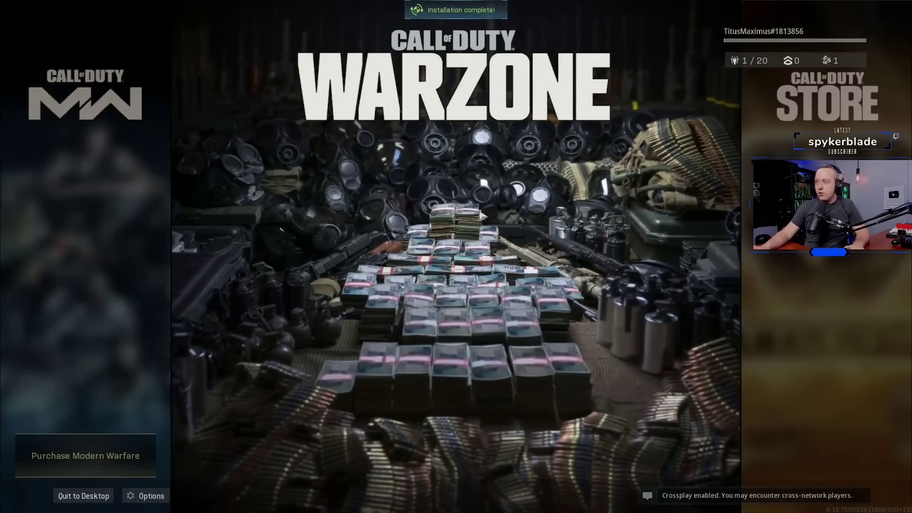
left_click(483, 275)
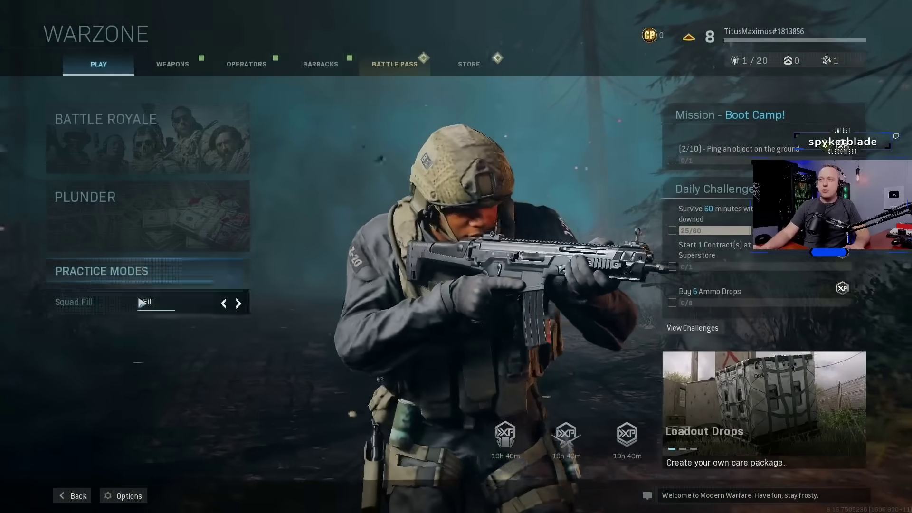
left_click(143, 281)
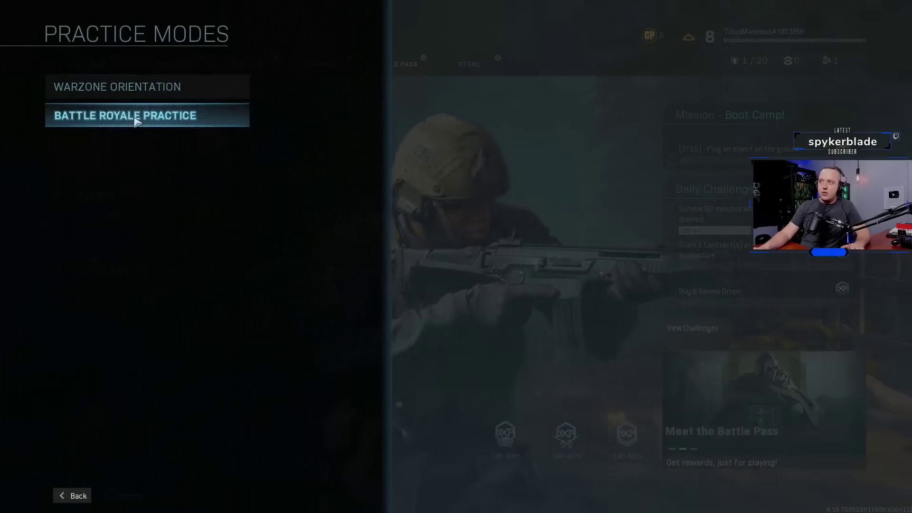
left_click(128, 116)
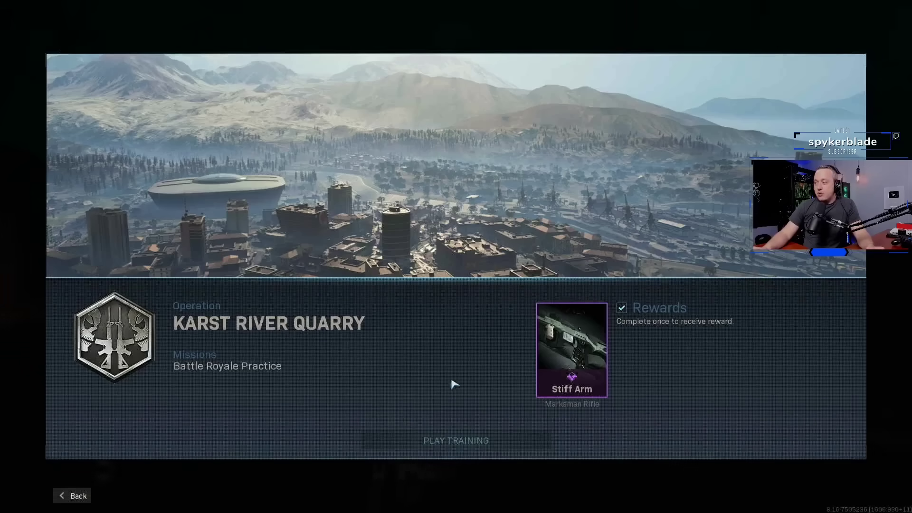
left_click(459, 447)
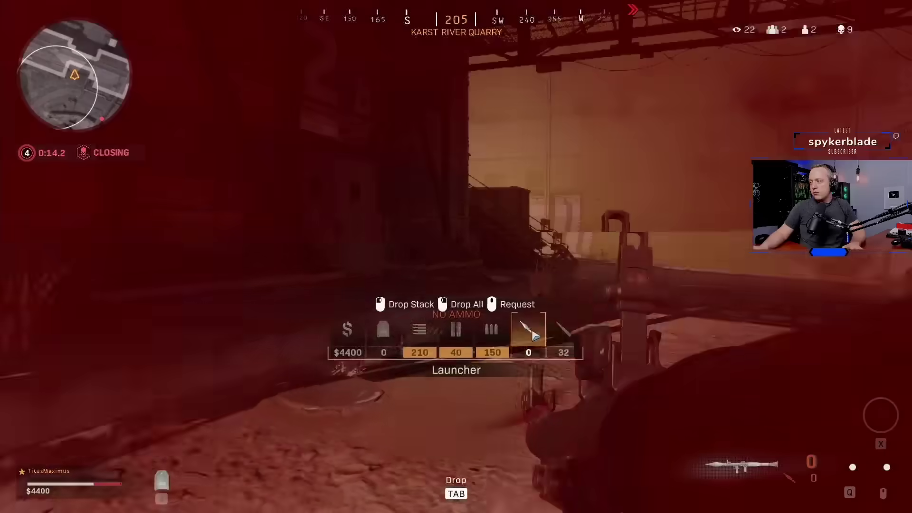
Close the item-drop inventory and continue moving forward in the Karst River Quarry practice match.
key("Tab")
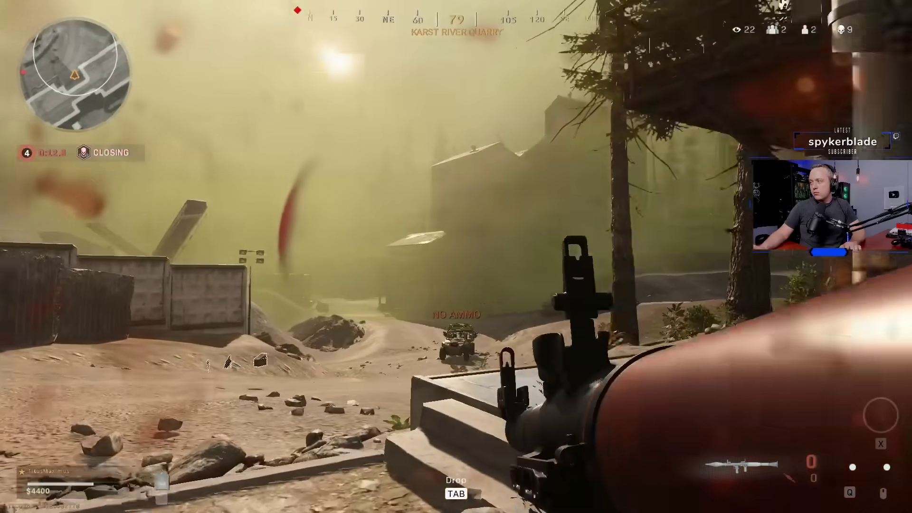
scroll(456, 256, "down", 1)
key("w")
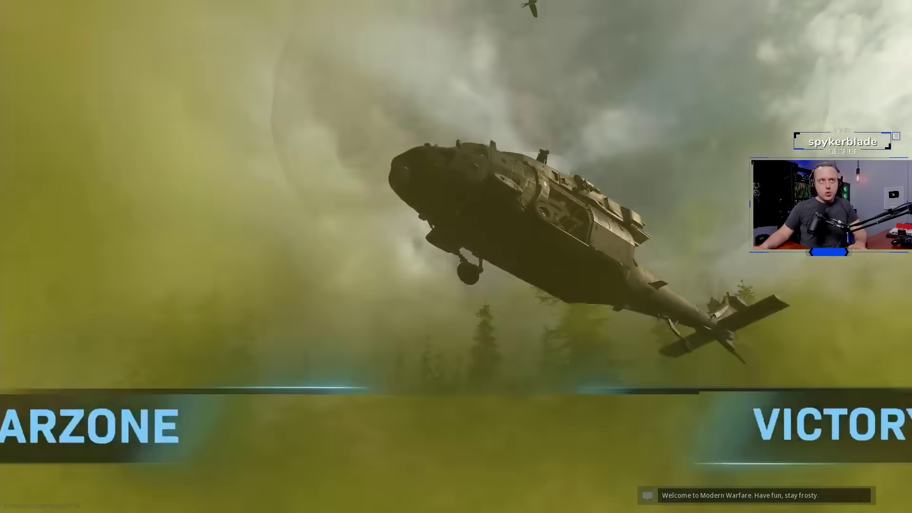
Open and dismiss the in-game settings menu, and return to Moonlight's GAMESTREAM-PC game list.
key("Escape")
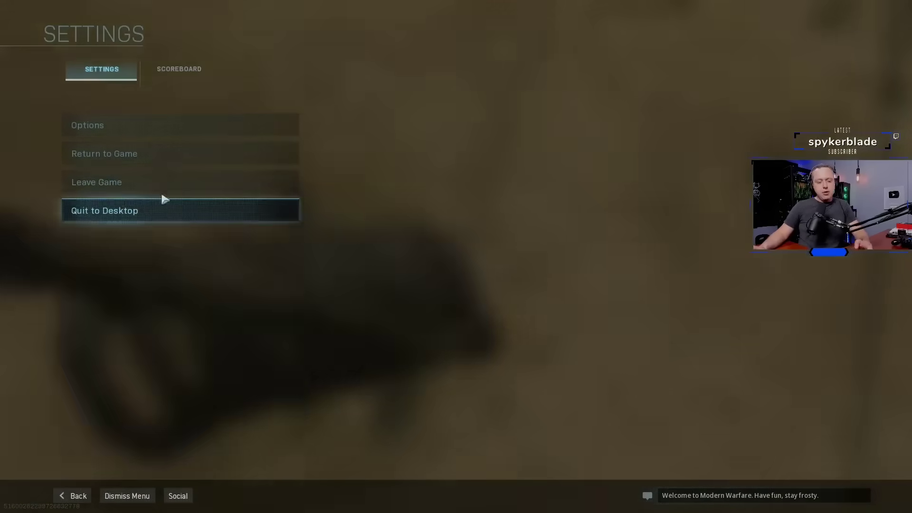
key("Escape")
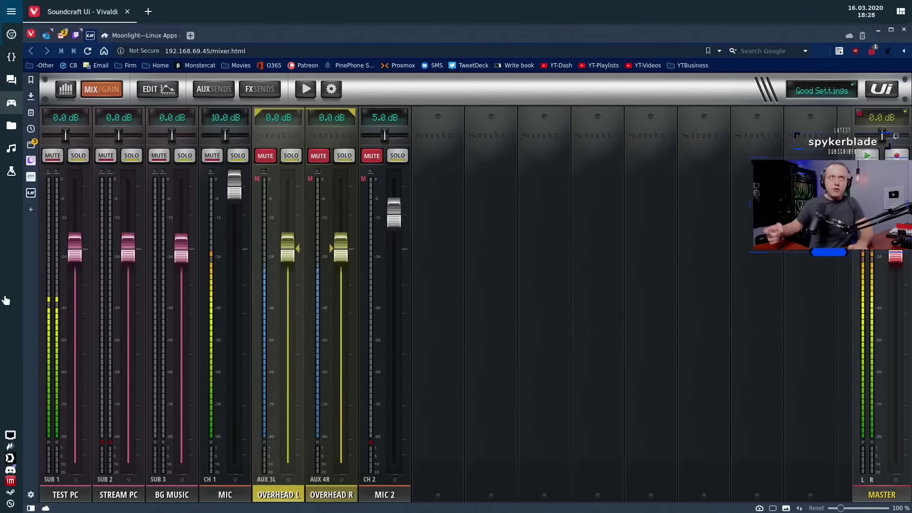
key("alt+F4")
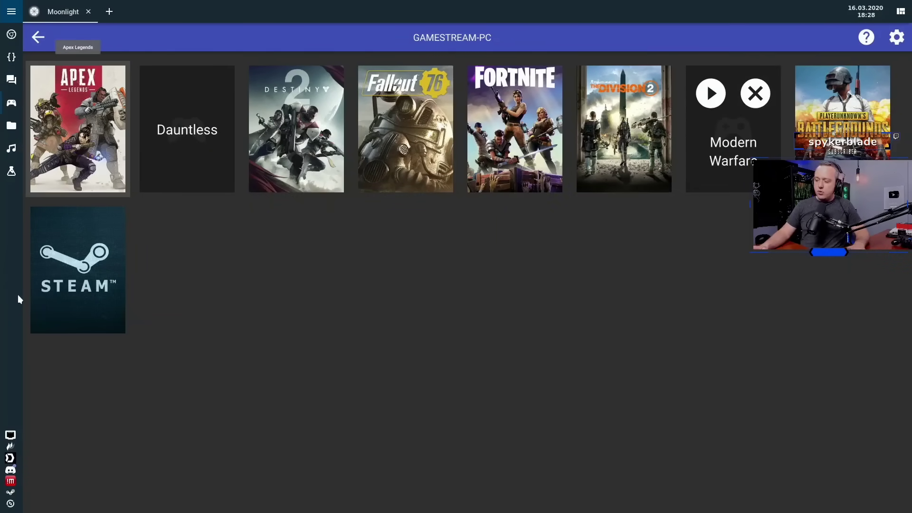
Quit the running Modern Warfare session on GAMESTREAM-PC and confirm quitting.
left_click(756, 93)
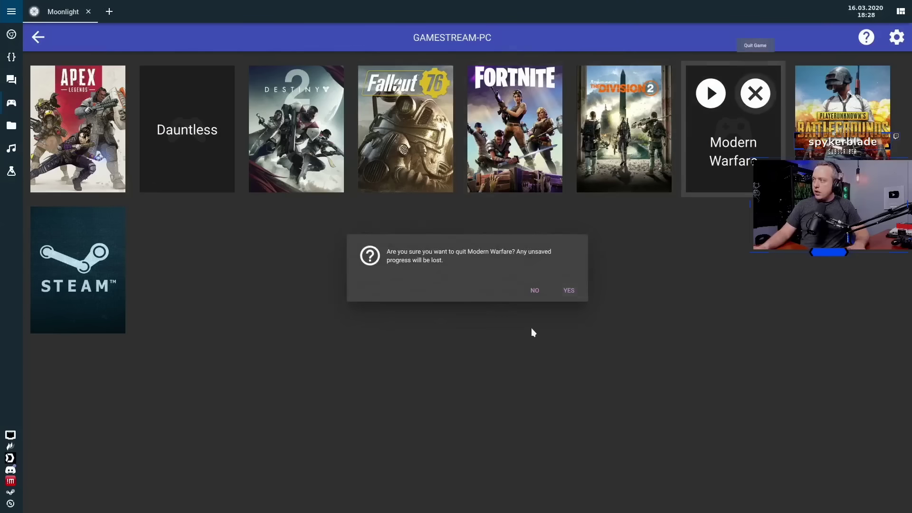
left_click(569, 291)
left_click(759, 104)
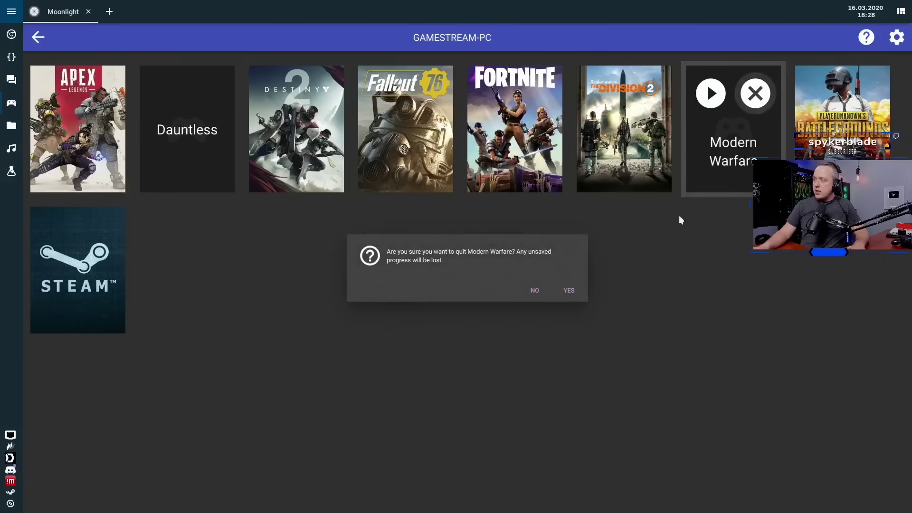
left_click(569, 292)
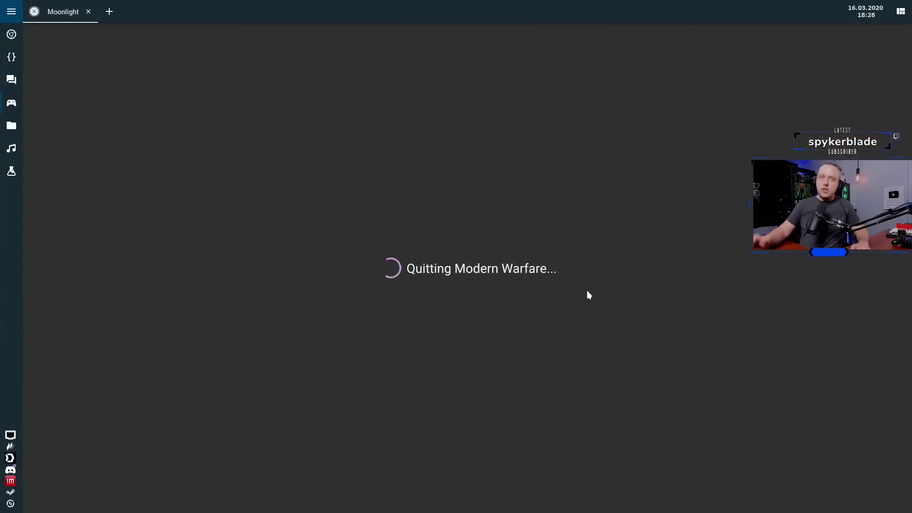